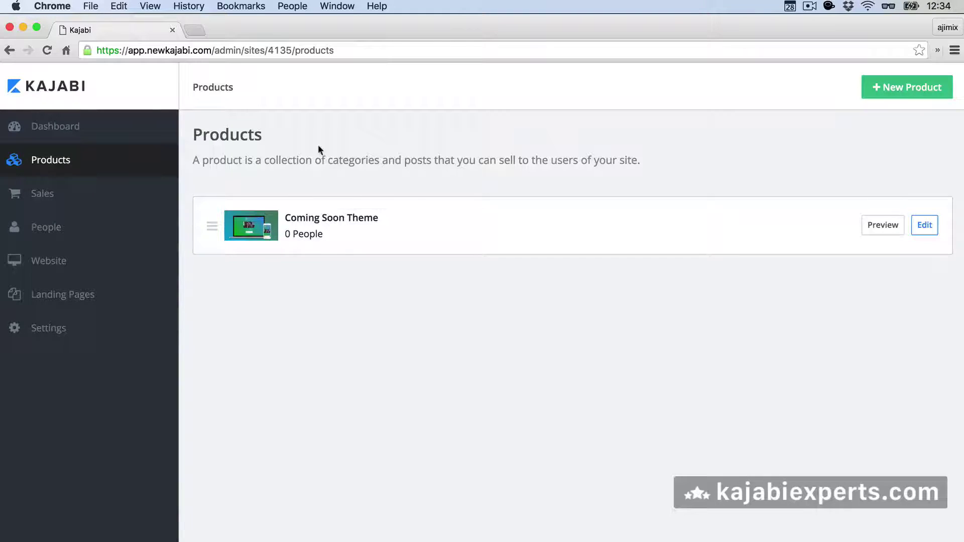
Open a blank New Category form under Coming Soon Theme's categories, ready for a title
{"action": "left_click", "coordinate": [926, 228]}
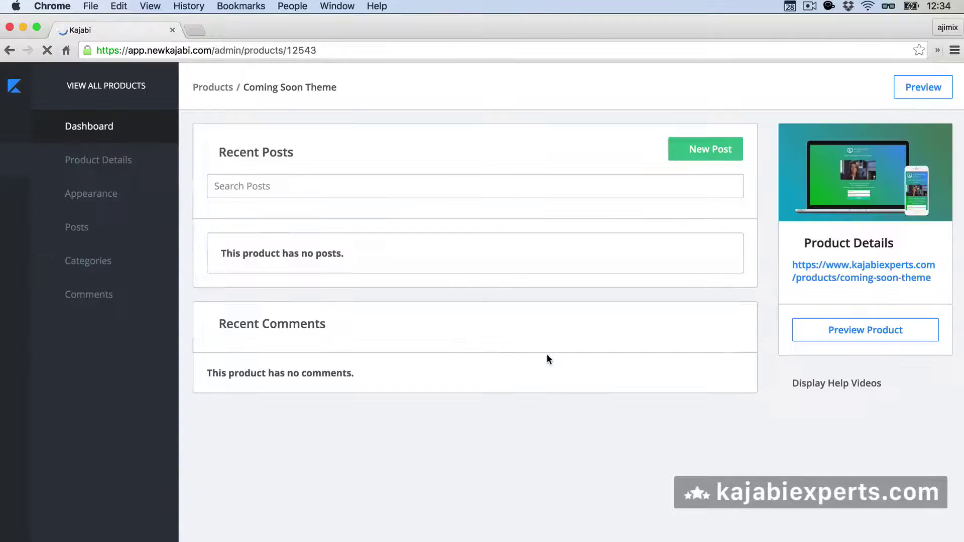
{"action": "left_click", "coordinate": [91, 262]}
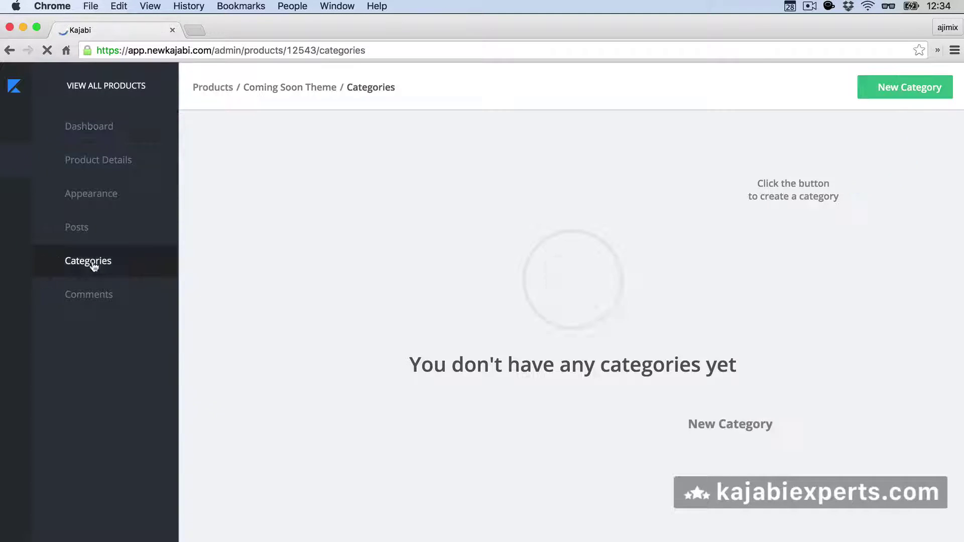
{"action": "left_click", "coordinate": [903, 93]}
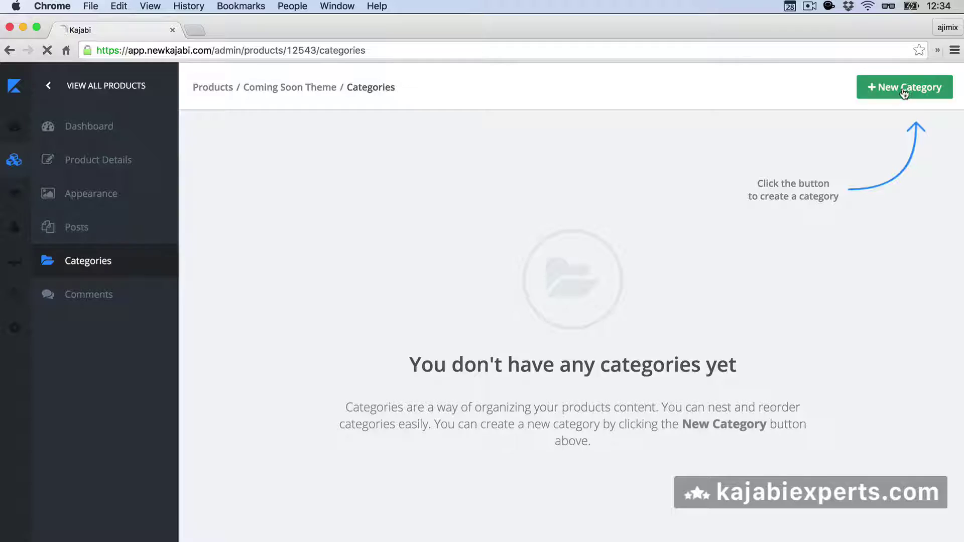
{"action": "left_click", "coordinate": [562, 170]}
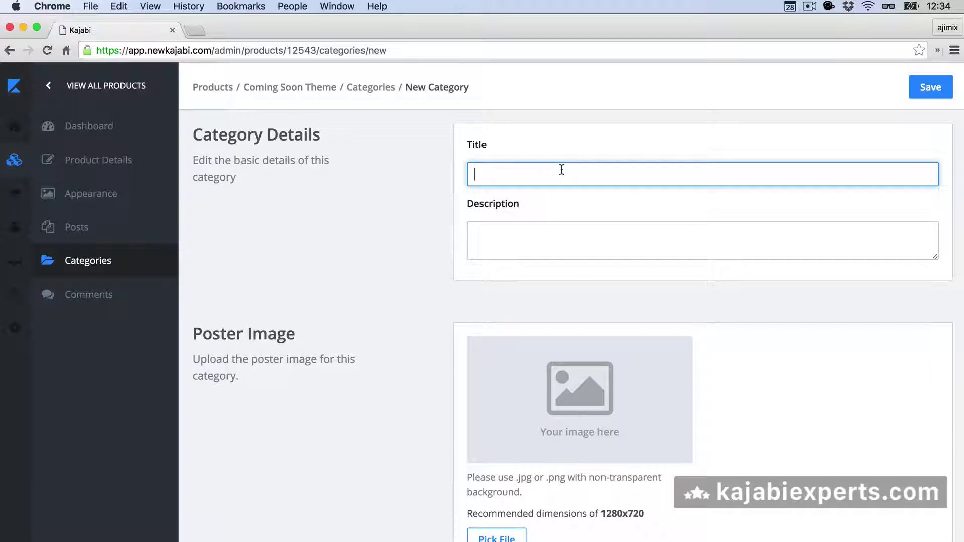
Enter title 'Amazing category one' and description 'Blabla', set visibility to Published, and save
{"action": "type", "text": "Amazing cat"}
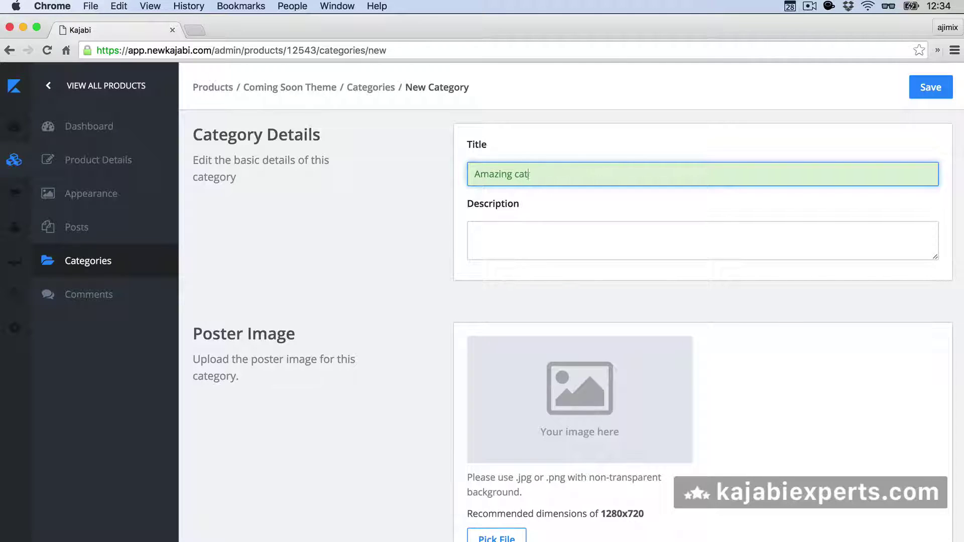
{"action": "type", "text": "egory one"}
{"action": "key", "text": "Tab"}
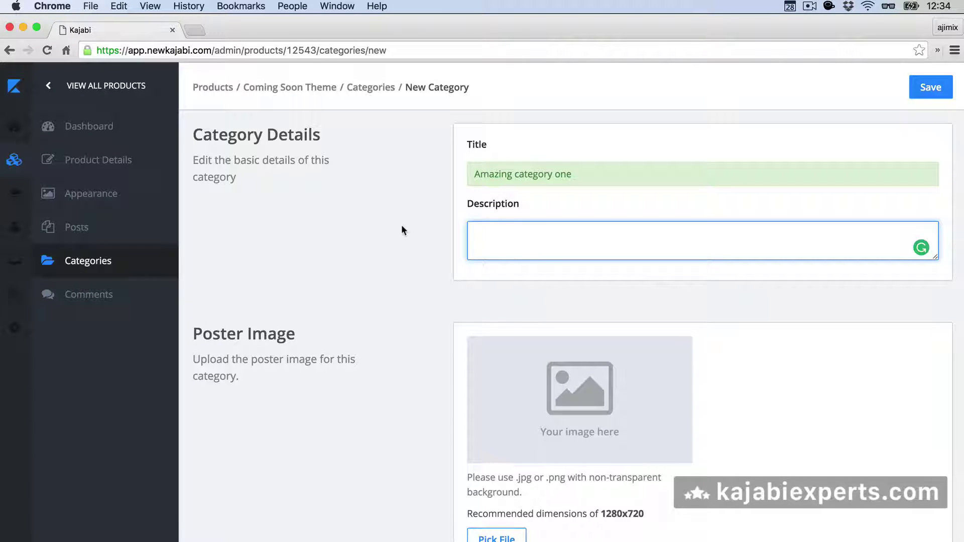
{"action": "type", "text": "Blabla"}
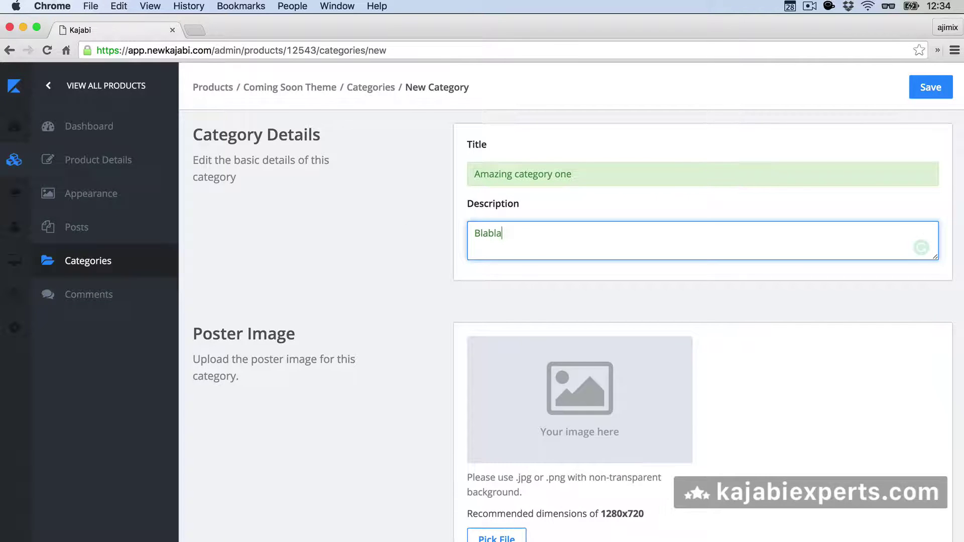
{"action": "scroll", "coordinate": [308, 346], "scroll_direction": "down", "scroll_amount": 7}
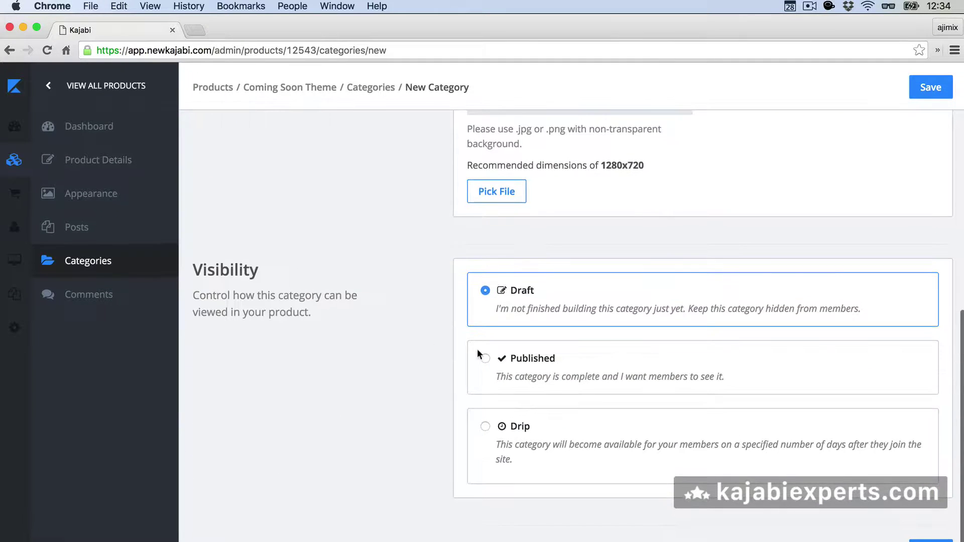
{"action": "left_click", "coordinate": [485, 360]}
{"action": "scroll", "coordinate": [740, 213], "scroll_direction": "up", "scroll_amount": 7}
{"action": "left_click", "coordinate": [927, 87]}
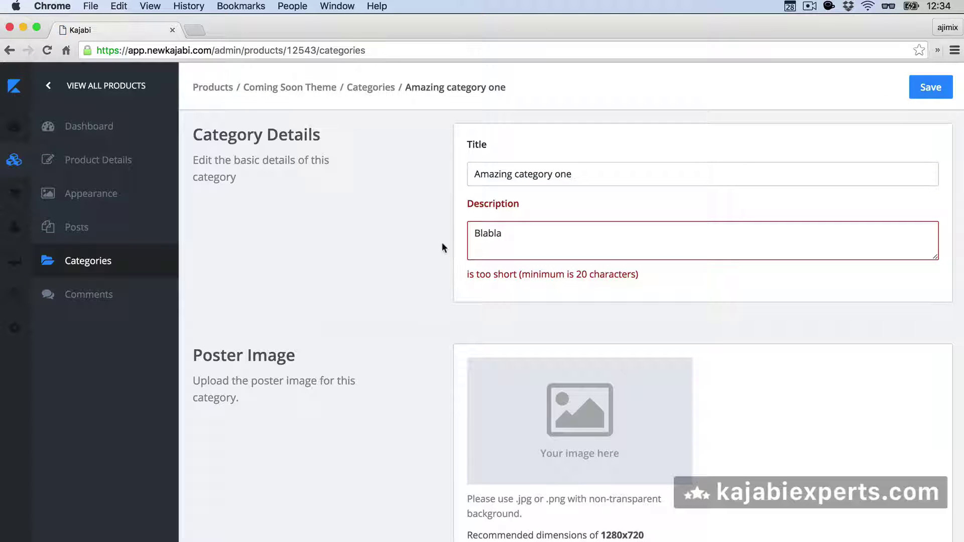
Lengthen the too-short description to repeated 'Blabla' text and save the category again
{"action": "left_click", "coordinate": [548, 236]}
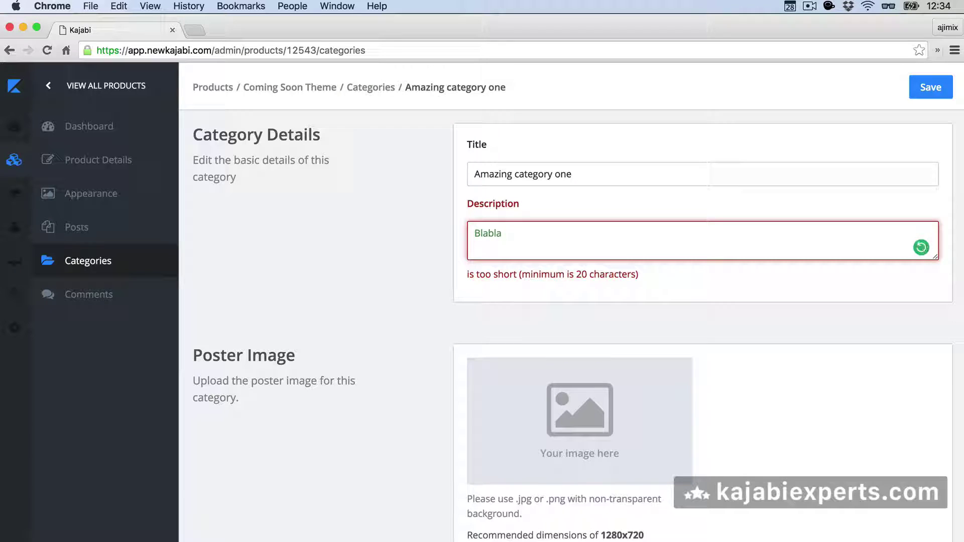
{"action": "key", "text": "super+a"}
{"action": "key", "text": "super+c"}
{"action": "key", "text": "super+v"}
{"action": "key", "text": "super+v"}
{"action": "key", "text": "super+v"}
{"action": "key", "text": "super+v"}
{"action": "key", "text": "super+v"}
{"action": "key", "text": "super+v"}
{"action": "key", "text": "super+v"}
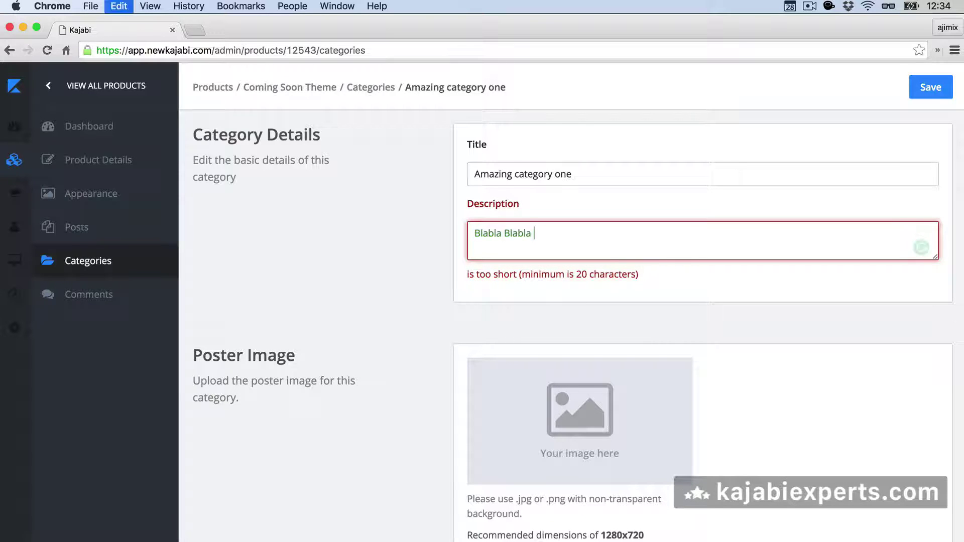
{"action": "key", "text": "super+v"}
{"action": "left_click", "coordinate": [927, 97]}
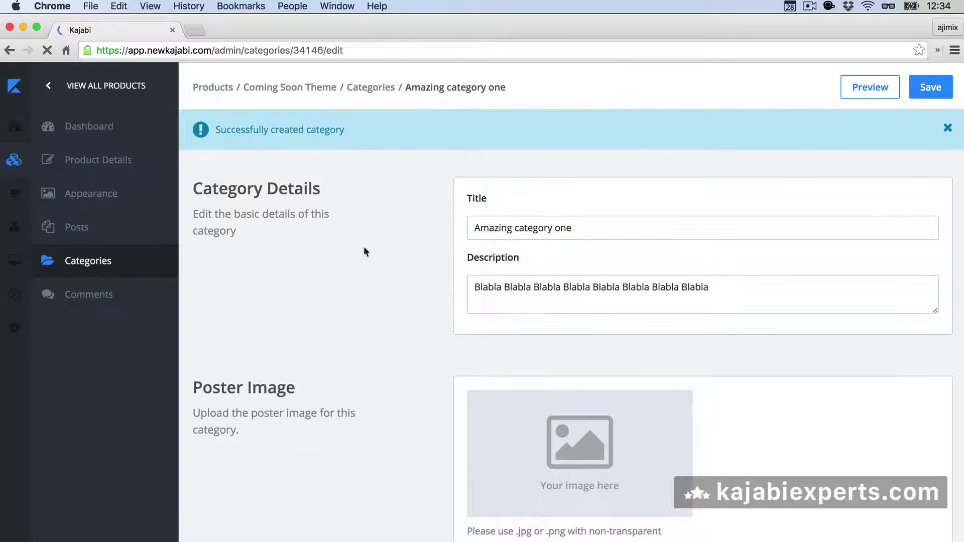
{"action": "scroll", "coordinate": [365, 250], "scroll_direction": "down", "scroll_amount": 1}
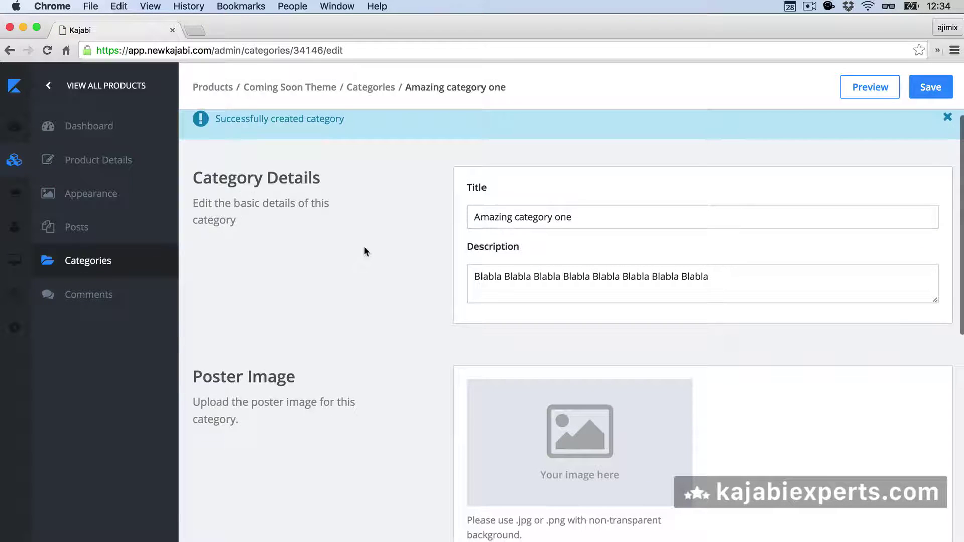
Start a second new category titled 'Second cateogy, I'm a subcategory!!'
{"action": "left_click", "coordinate": [89, 273]}
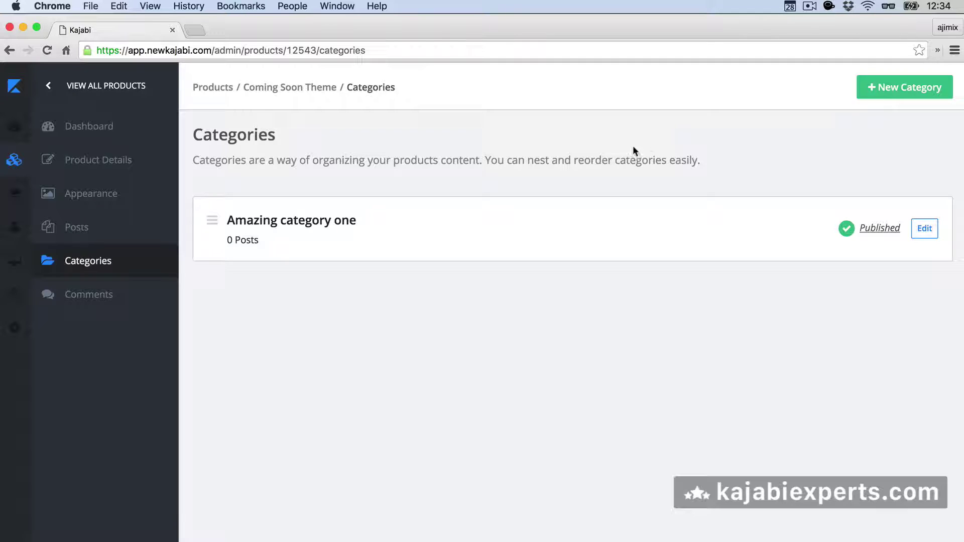
{"action": "left_click", "coordinate": [891, 81]}
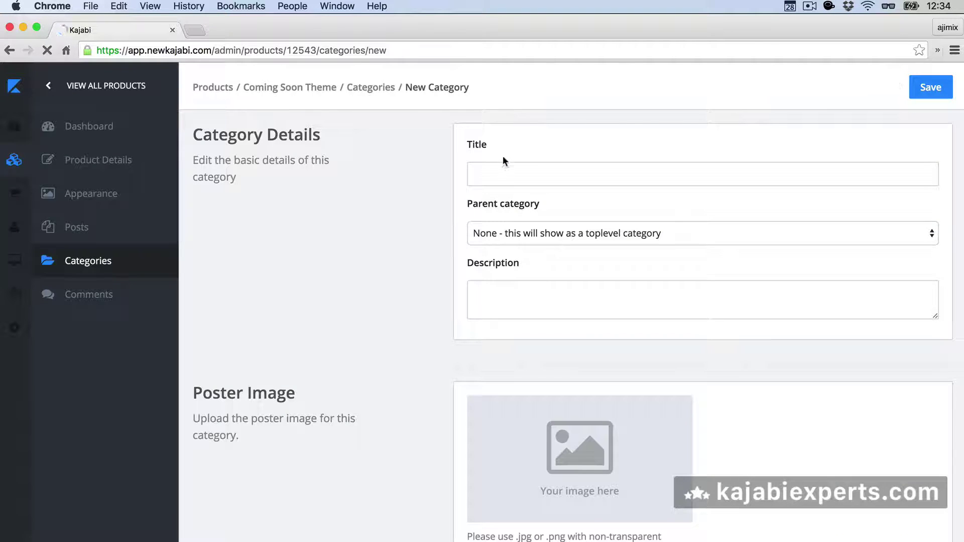
{"action": "left_click", "coordinate": [494, 175]}
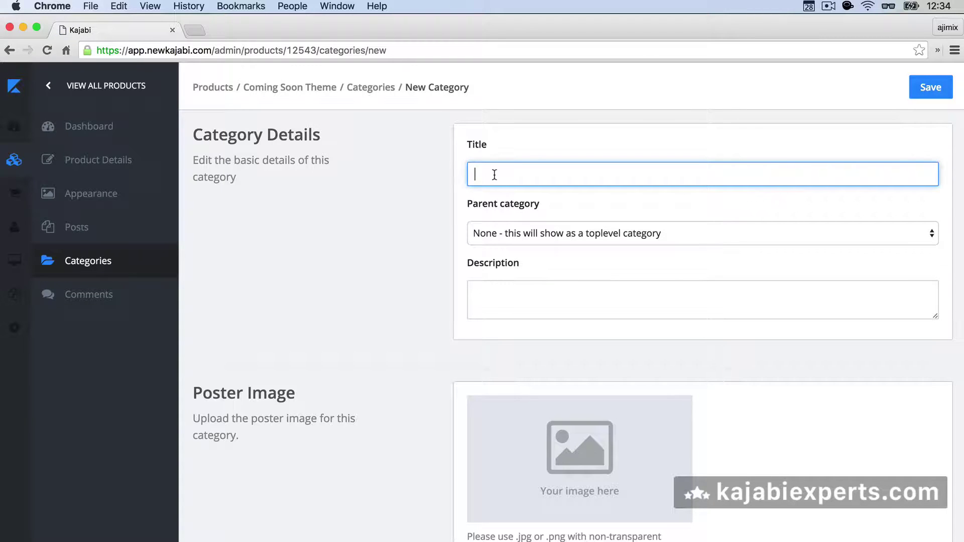
{"action": "type", "text": "T"}
{"action": "key", "text": "BackSpace"}
{"action": "type", "text": "Seco"}
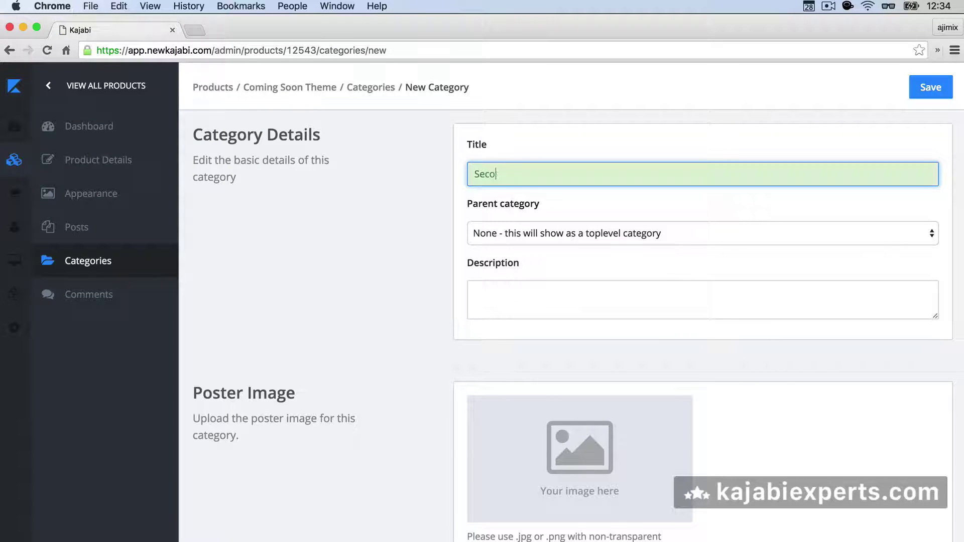
{"action": "type", "text": "nd cateogy,"}
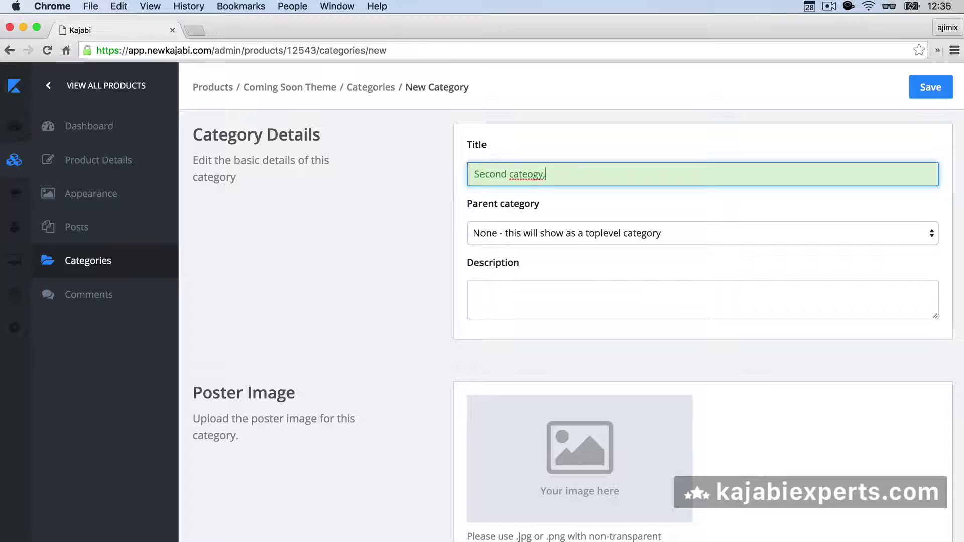
{"action": "type", "text": " I'm a sub"}
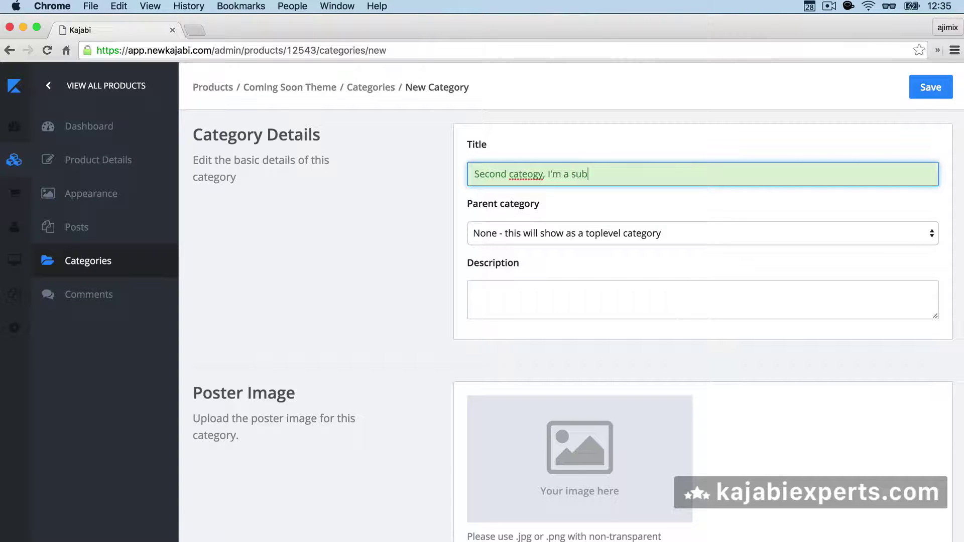
{"action": "type", "text": "category!!"}
Correct the title to 'Second category, I'm a subcategory!!' and set the parent category to Amazing category one
{"action": "left_click", "coordinate": [533, 173]}
{"action": "type", "text": "g"}
{"action": "key", "text": "Delete"}
{"action": "type", "text": "r"}
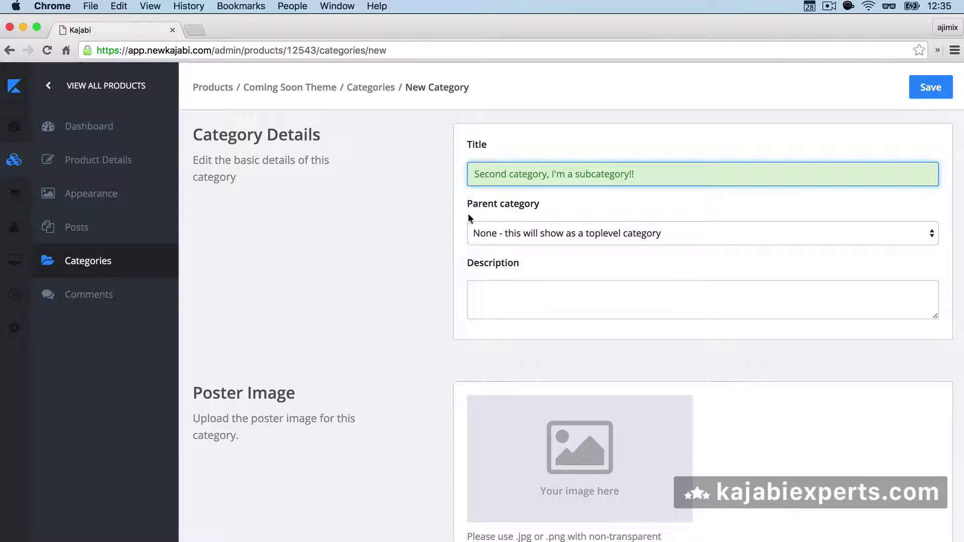
{"action": "left_click", "coordinate": [483, 236]}
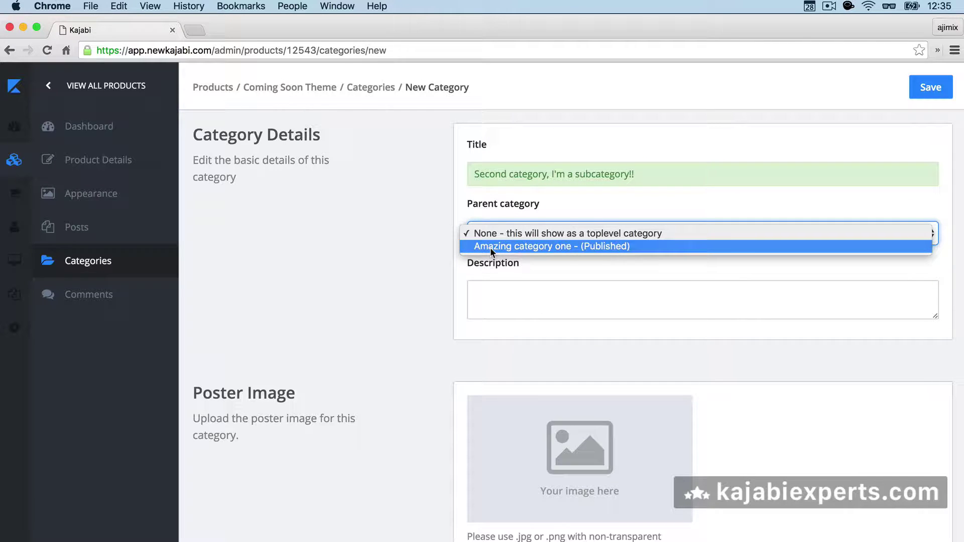
{"action": "left_click", "coordinate": [491, 248]}
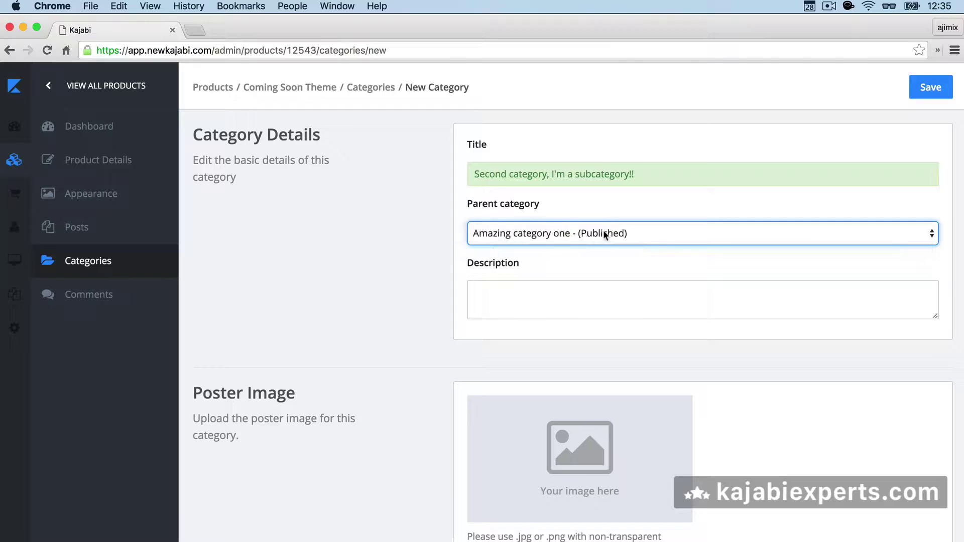
Add a repeated 'Blabla' description, set visibility to Published, and save the subcategory
{"action": "left_click", "coordinate": [519, 292]}
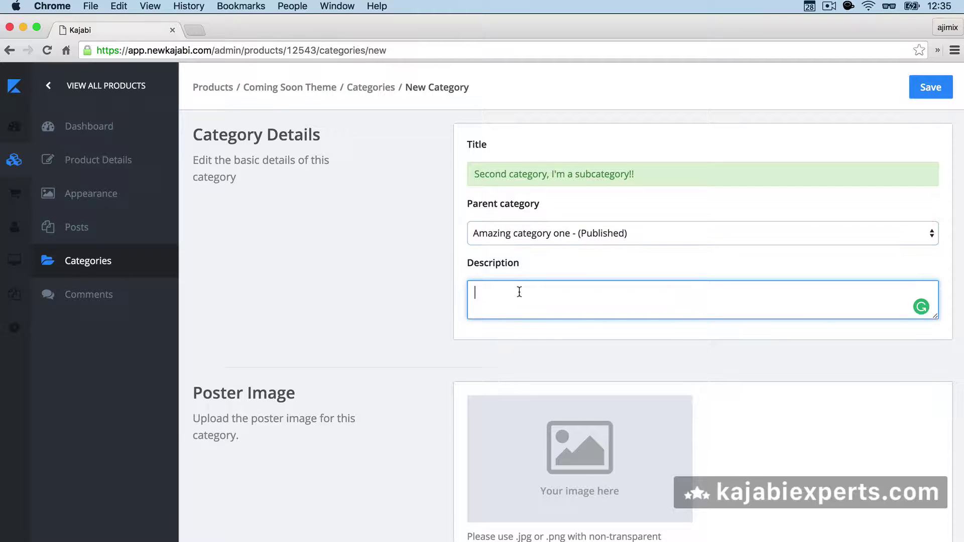
{"action": "type", "text": "Blabla Blabla Blabla Blabla Blabla "}
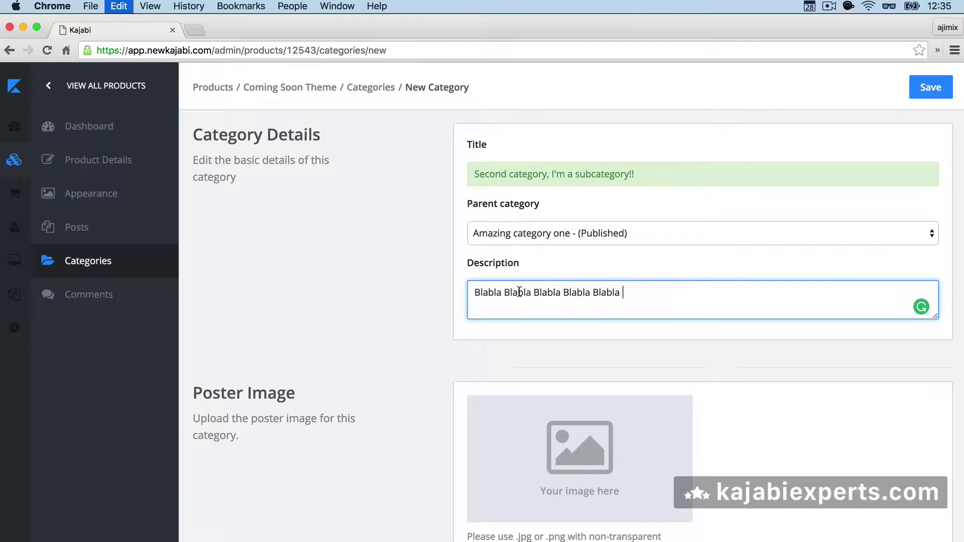
{"action": "type", "text": "Blabla Blabla Blabla Blabla"}
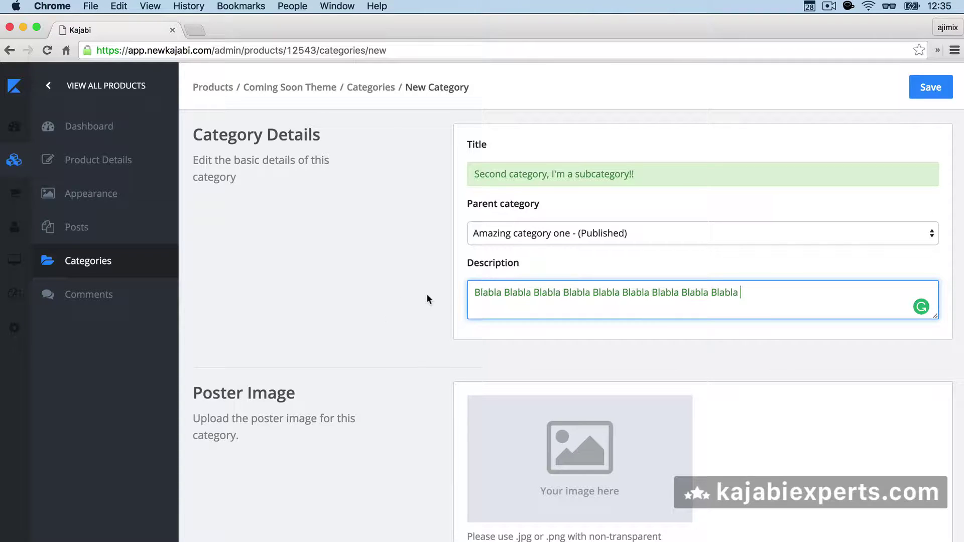
{"action": "scroll", "coordinate": [379, 346], "scroll_direction": "down", "scroll_amount": 6}
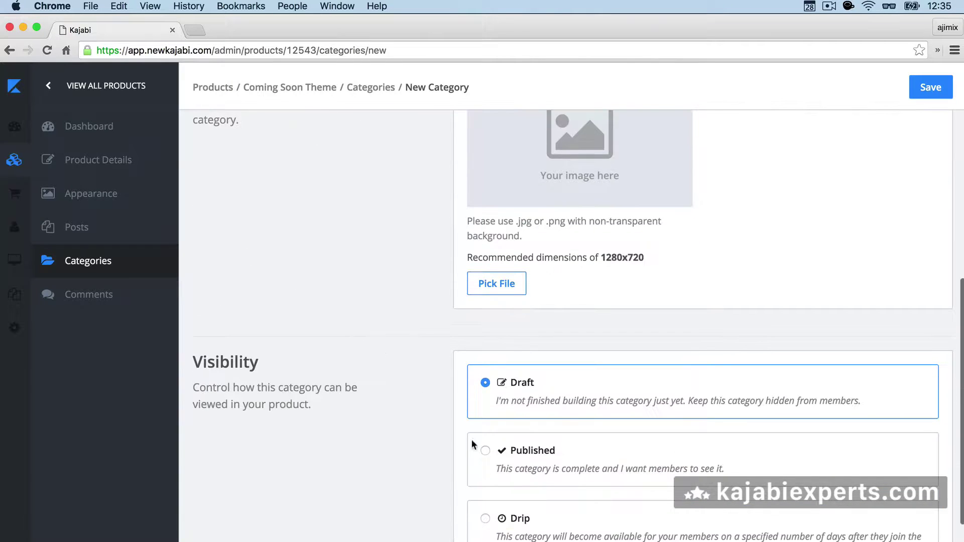
{"action": "left_click", "coordinate": [483, 450]}
{"action": "scroll", "coordinate": [415, 448], "scroll_direction": "down", "scroll_amount": 2}
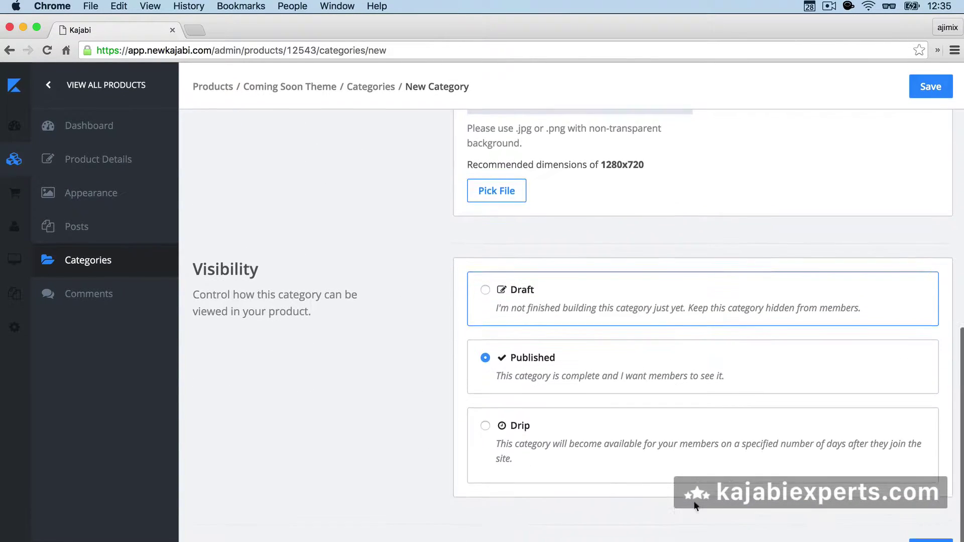
{"action": "left_click", "coordinate": [931, 541]}
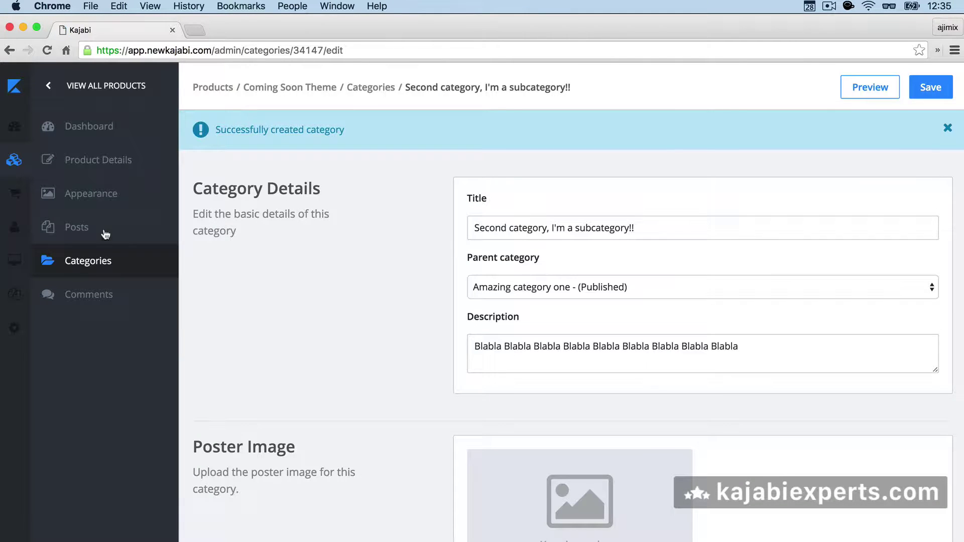
Return to the Categories list showing the subcategory nested under Amazing category one
{"action": "left_click", "coordinate": [80, 260]}
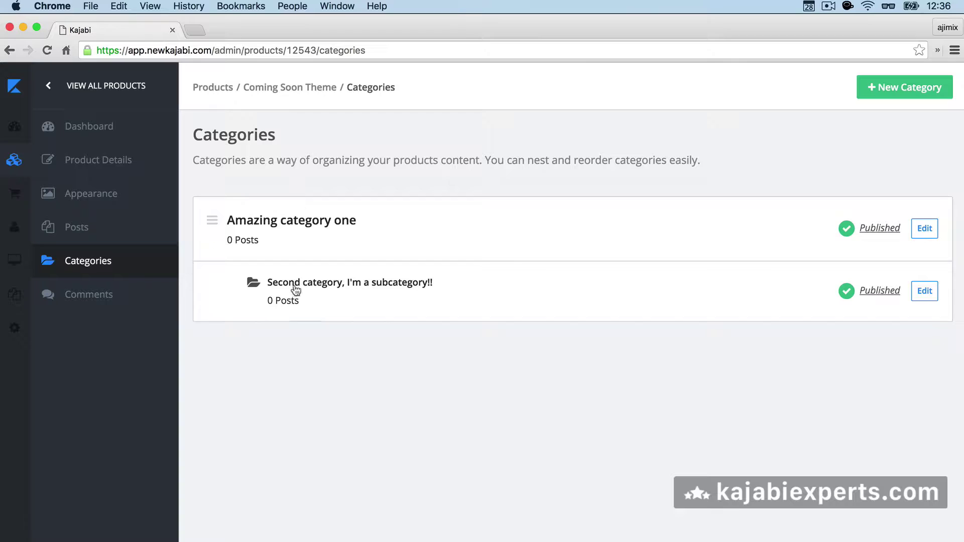
Start a third new category, keeping its parent category set to None
{"action": "left_click", "coordinate": [910, 88]}
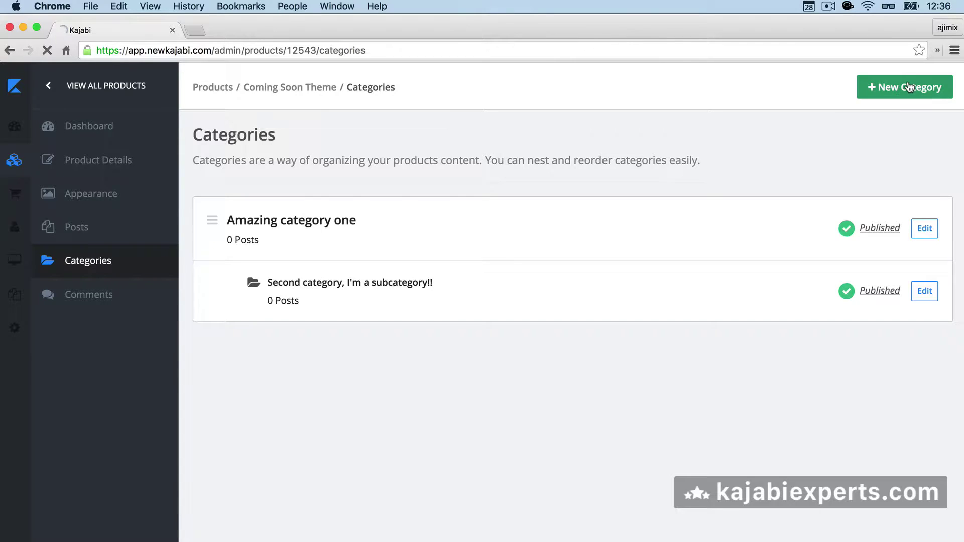
{"action": "left_click", "coordinate": [501, 232]}
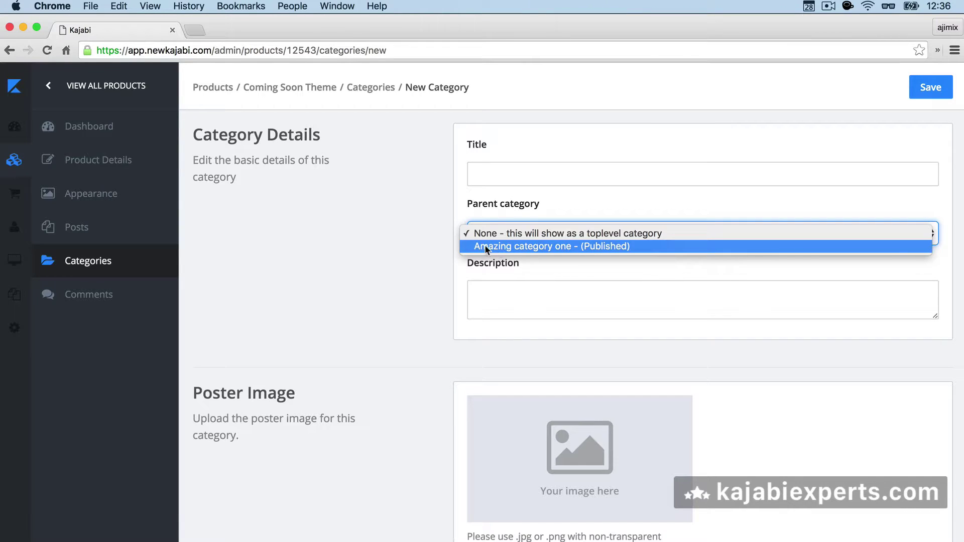
{"action": "left_click", "coordinate": [432, 244]}
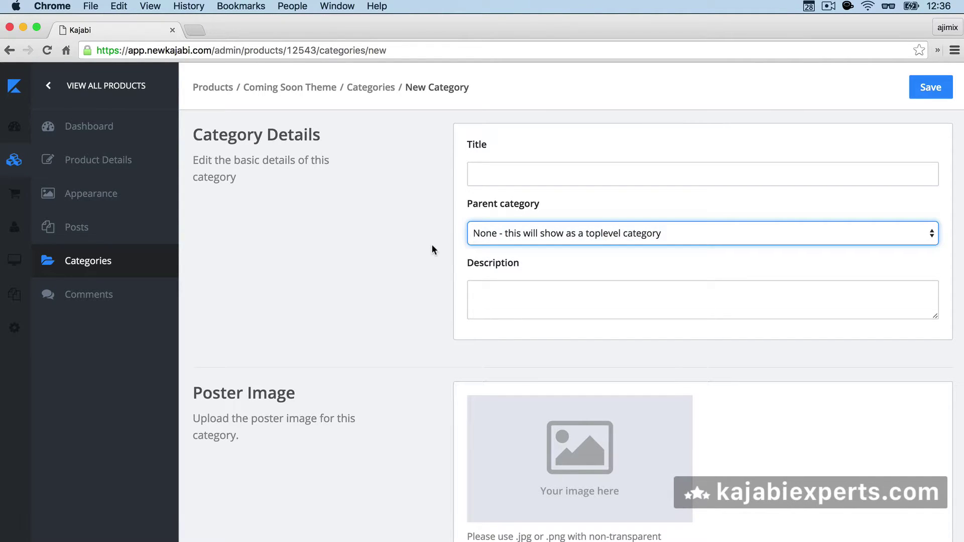